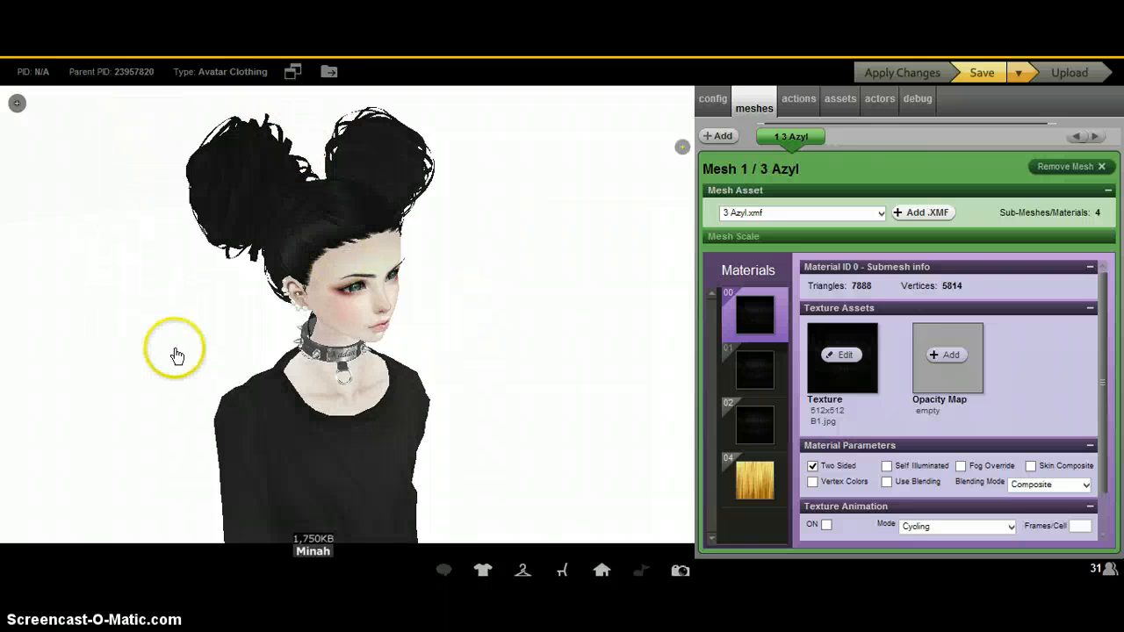
# Step: Add the BLACKOP image as the opacity map of material 00 and apply the change to the avatar's hair
pyautogui.moveTo(657, 323); pyautogui.dragTo(610, 273)
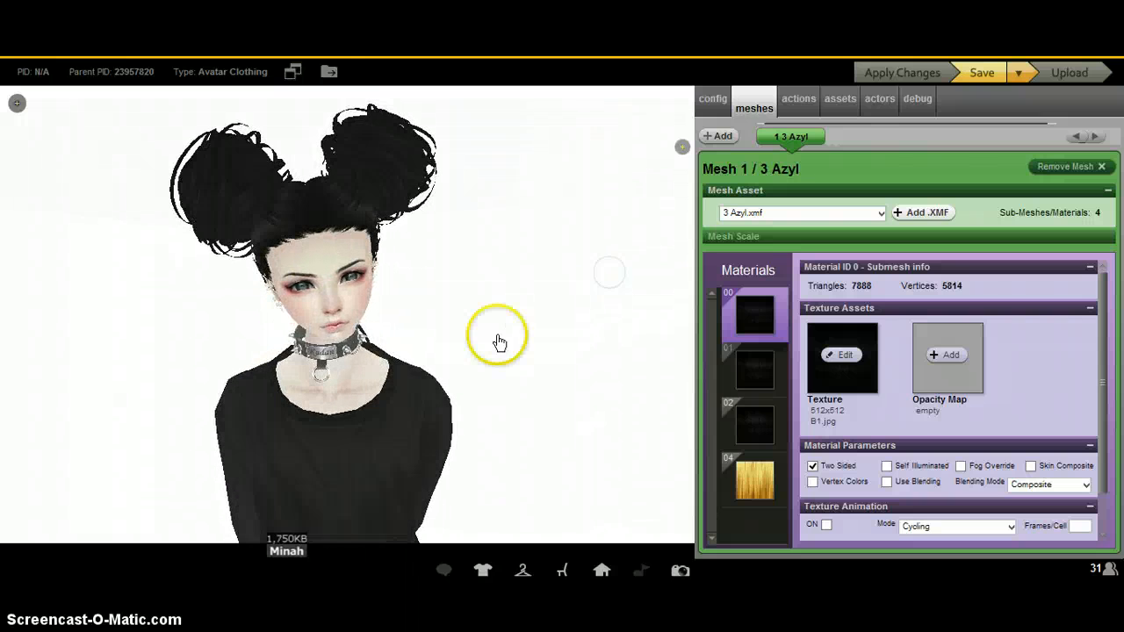
pyautogui.moveTo(640, 214); pyautogui.dragTo(522, 201)
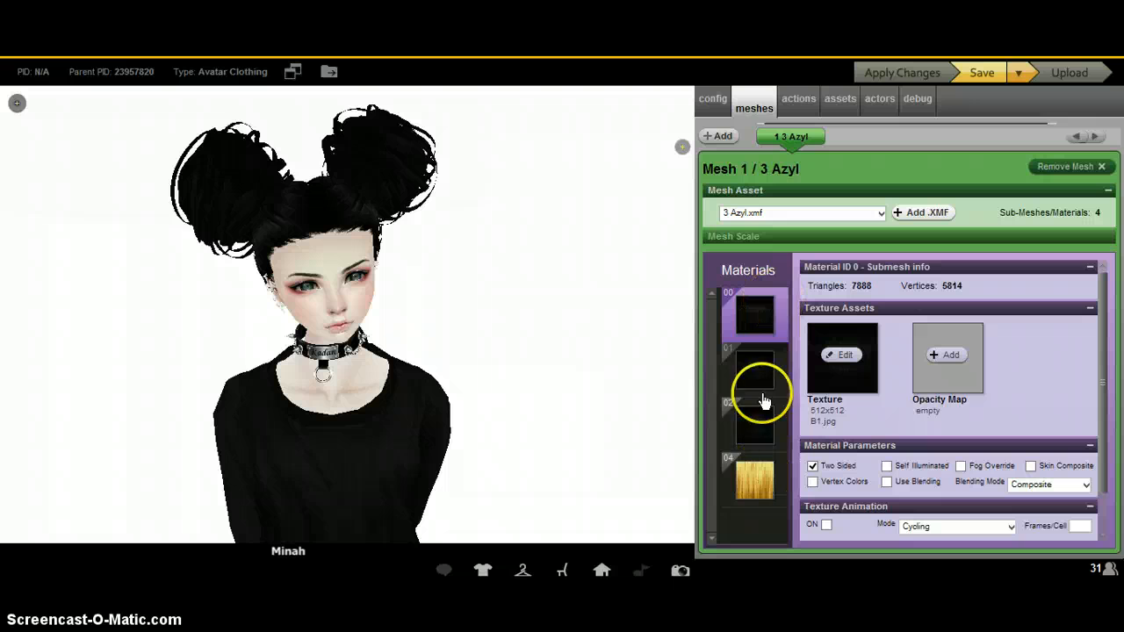
pyautogui.click(950, 355)
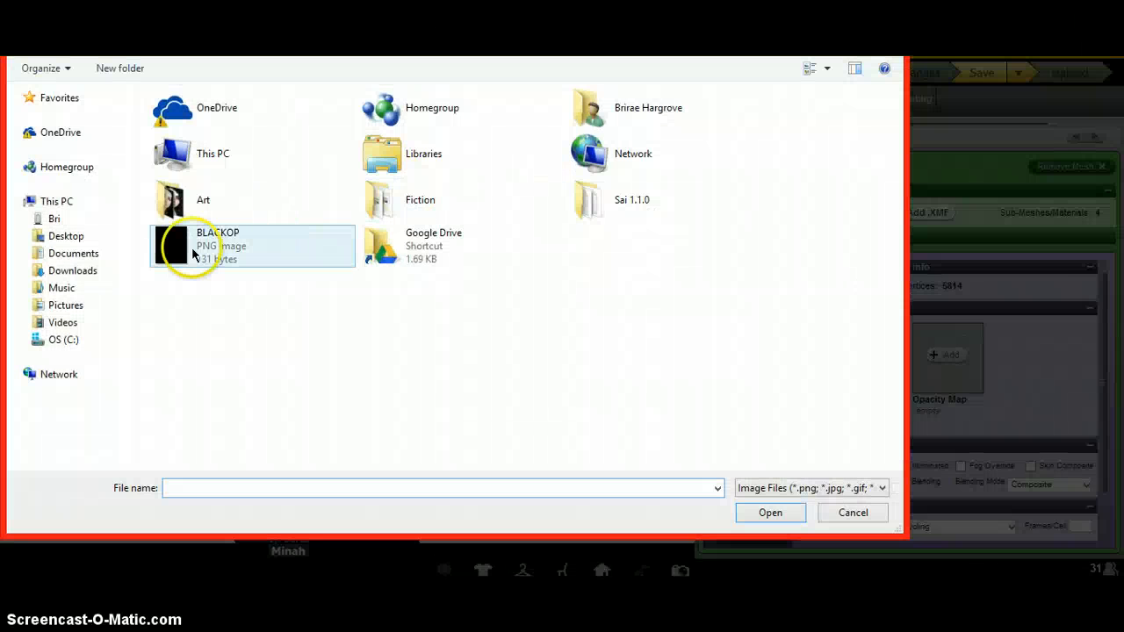
pyautogui.click(193, 254)
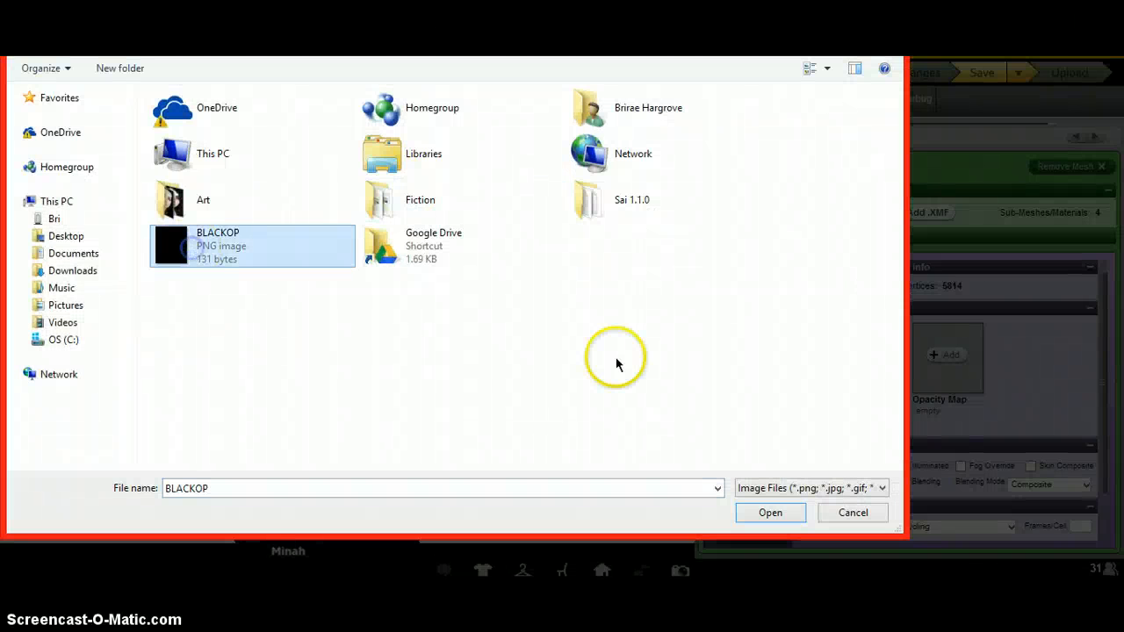
pyautogui.click(773, 512)
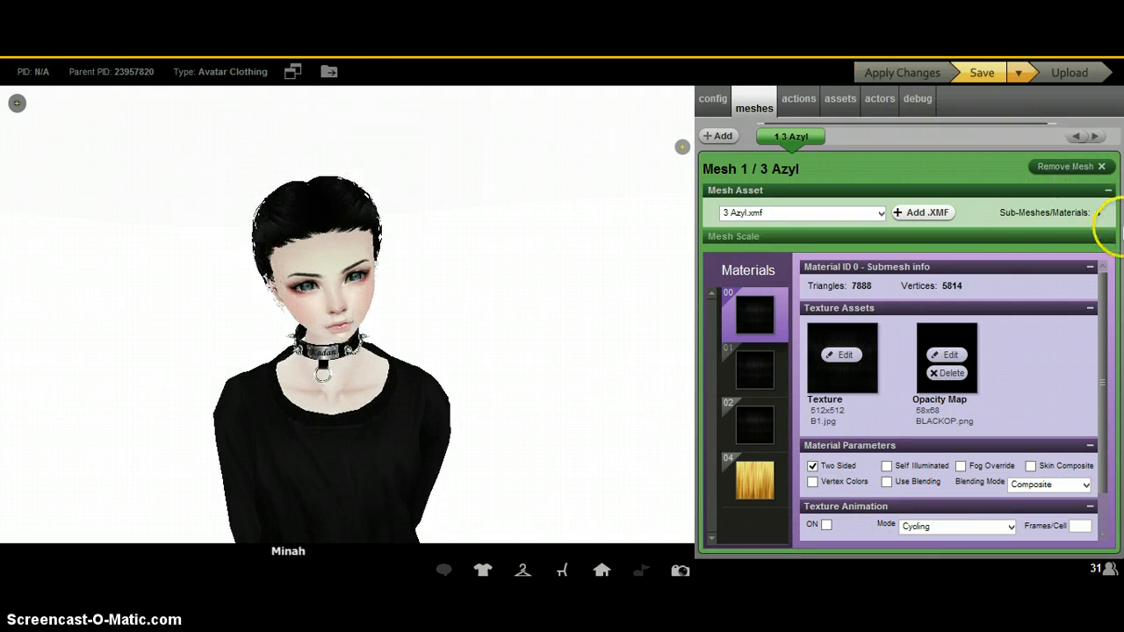
pyautogui.moveTo(494, 374); pyautogui.dragTo(478, 326)
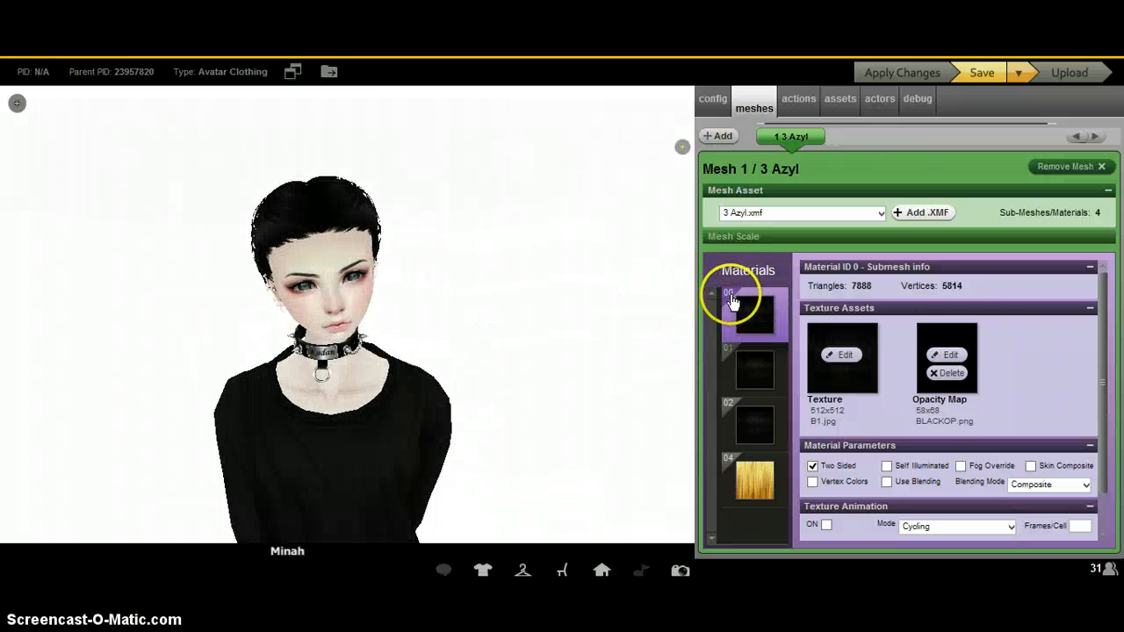
# Step: Delete the opacity map of material 00 and apply the changes
pyautogui.click(952, 373)
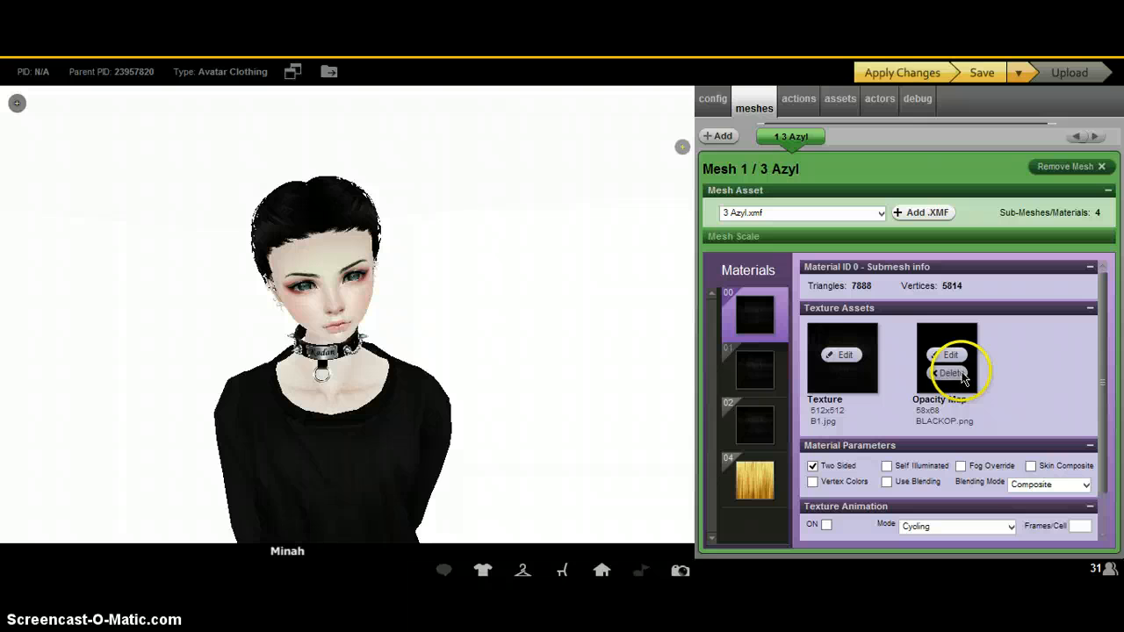
pyautogui.click(891, 72)
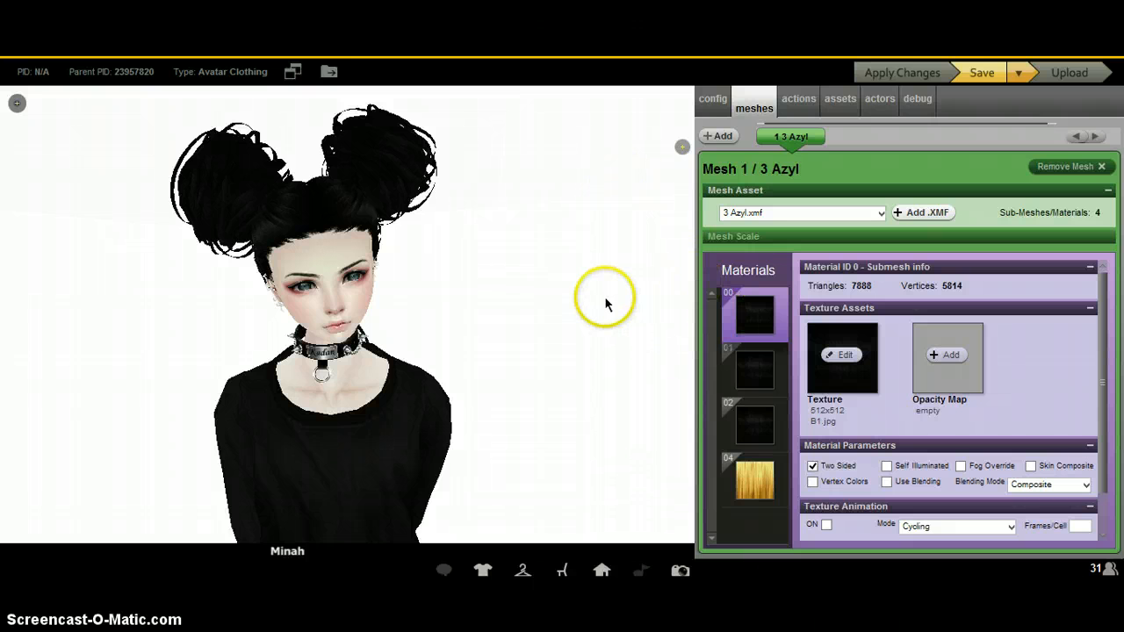
pyautogui.moveTo(569, 272); pyautogui.dragTo(492, 258)
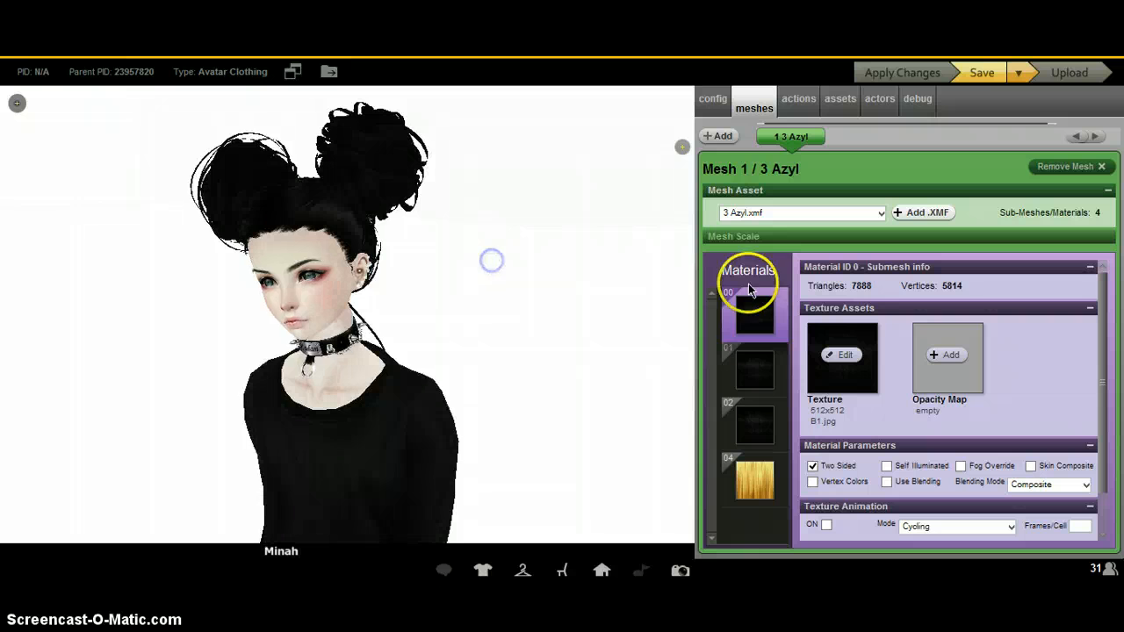
# Step: Replace the opacity map of material 01 with the BLACKOP image
pyautogui.click(752, 373)
pyautogui.click(933, 355)
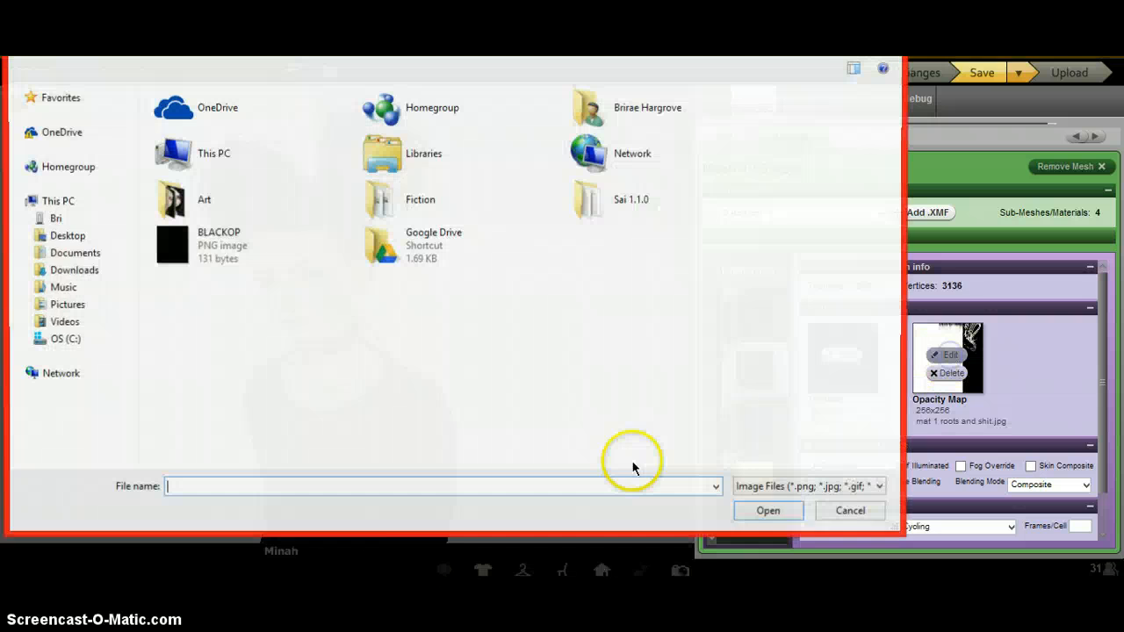
pyautogui.click(216, 243)
pyautogui.click(767, 513)
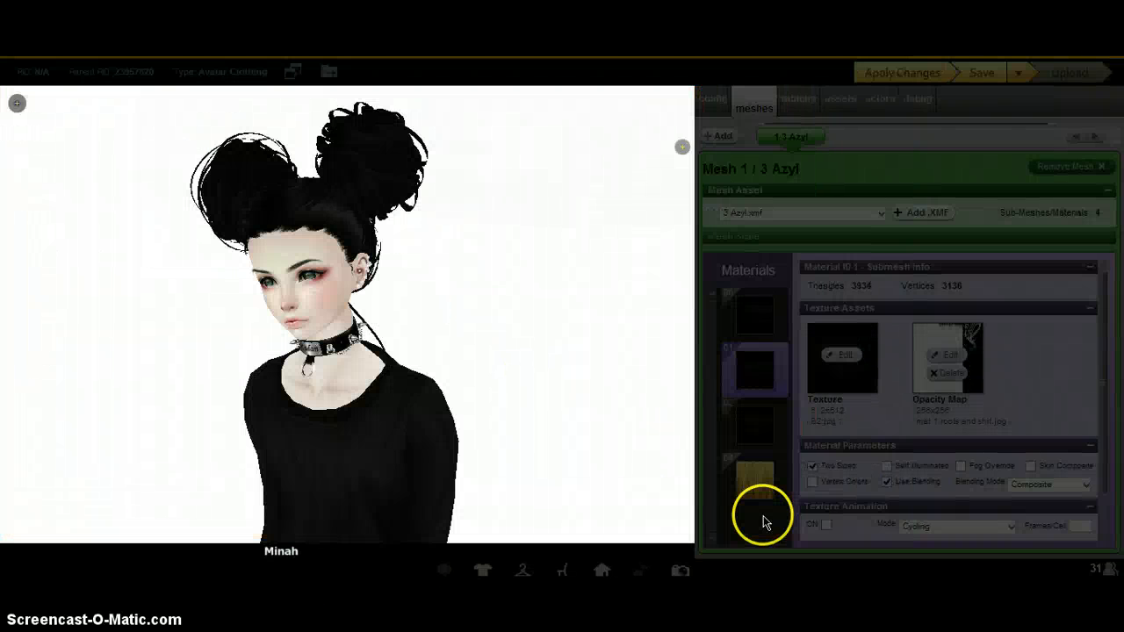
pyautogui.click(753, 424)
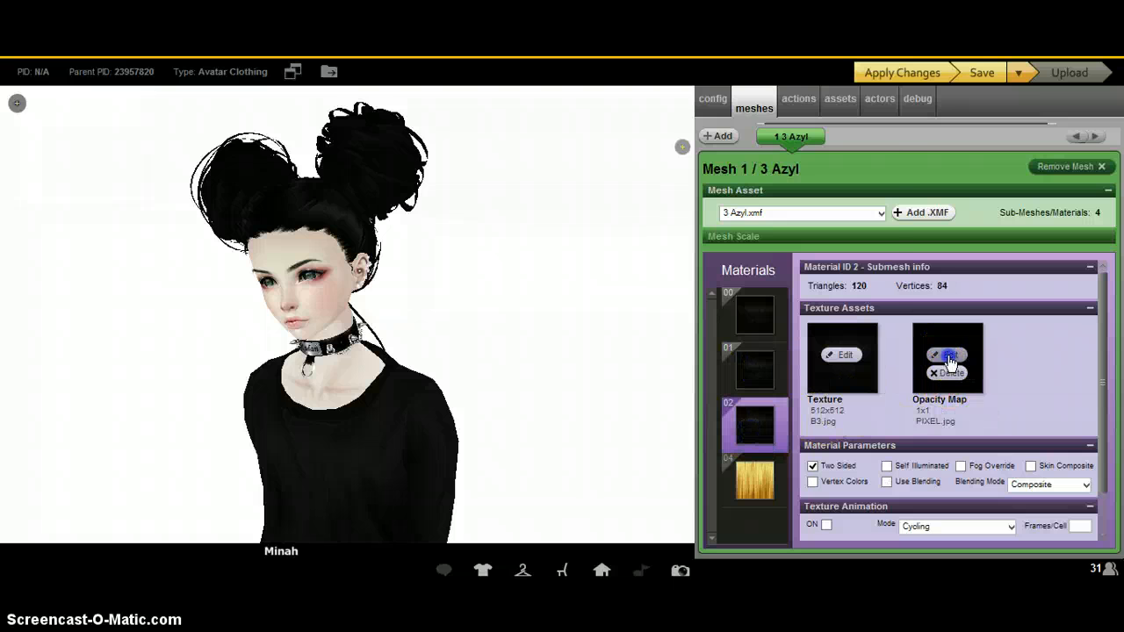
pyautogui.click(946, 354)
pyautogui.click(850, 513)
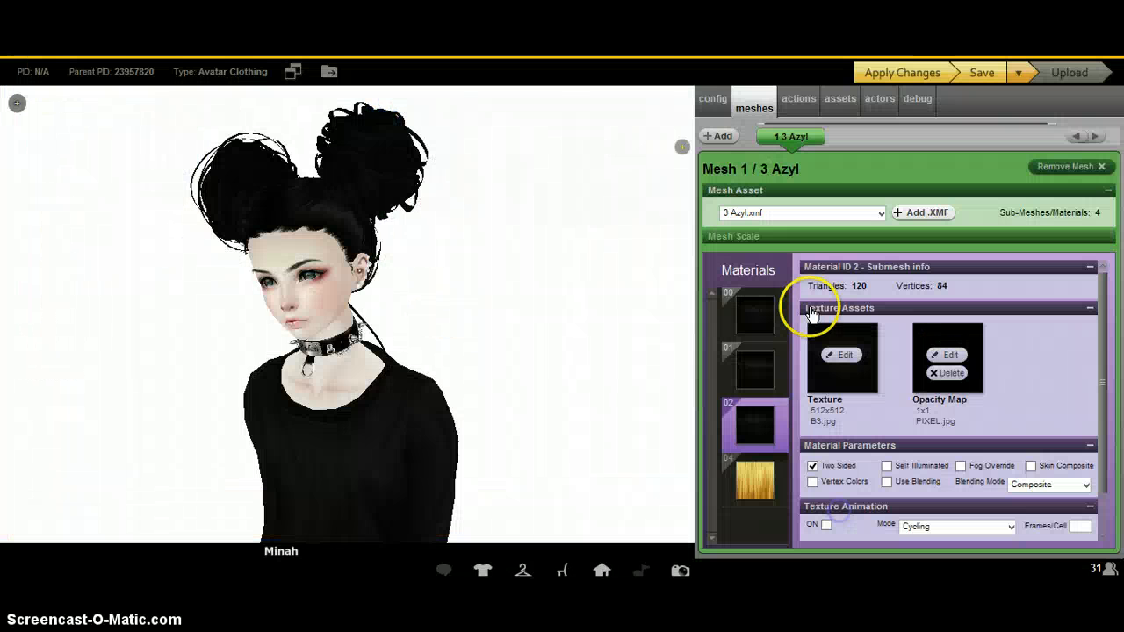
# Step: Apply the changed opacity map of material 01 to the avatar's hair
pyautogui.click(757, 373)
pyautogui.click(766, 420)
pyautogui.click(909, 72)
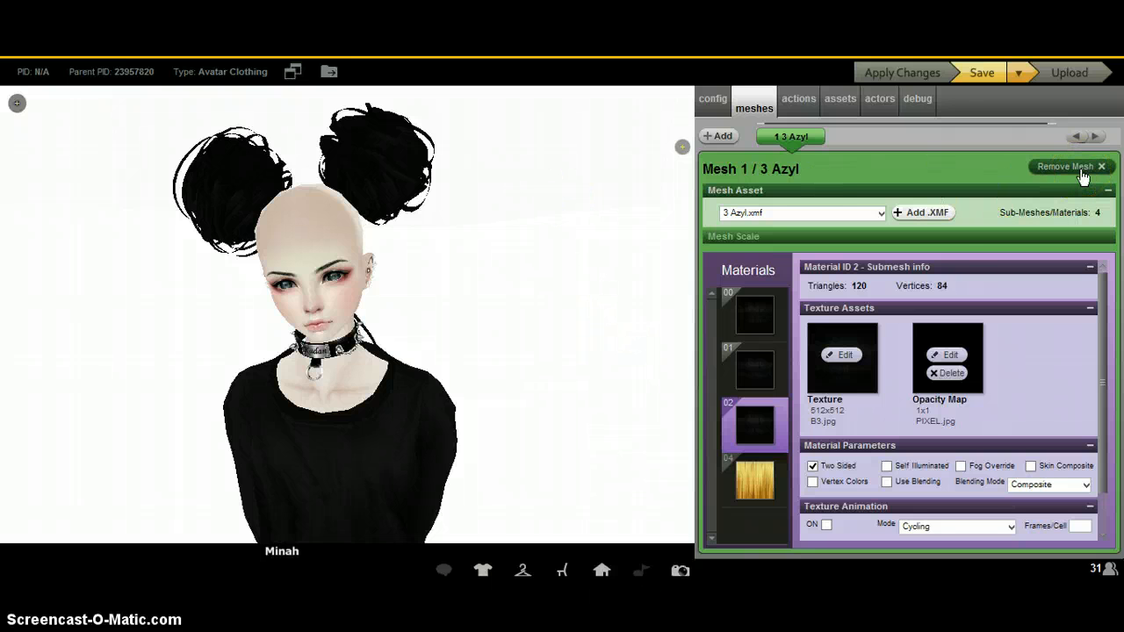
pyautogui.click(754, 310)
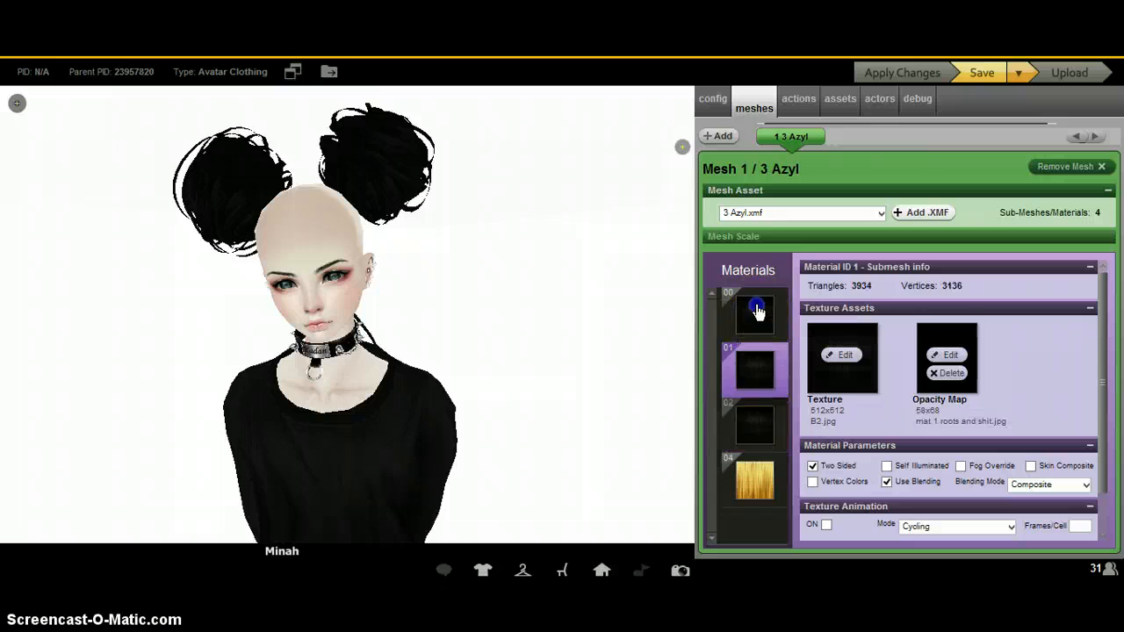
pyautogui.click(770, 419)
pyautogui.click(765, 358)
pyautogui.click(762, 311)
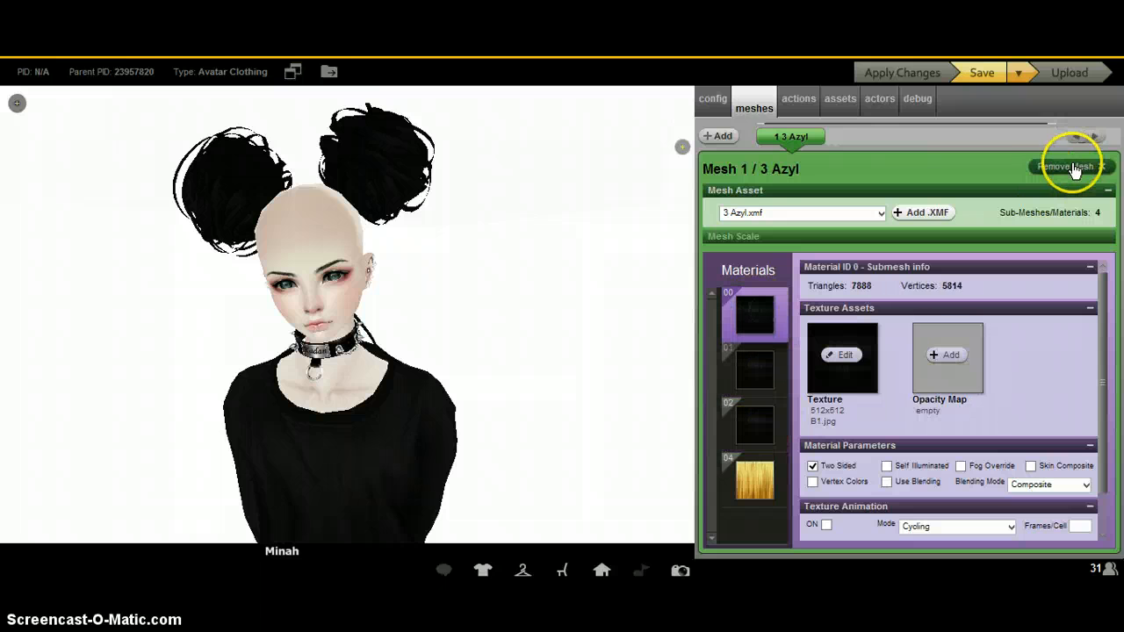
# Step: Remove the 3 Azyl mesh from the product and add a new mesh with ID 91
pyautogui.click(1072, 165)
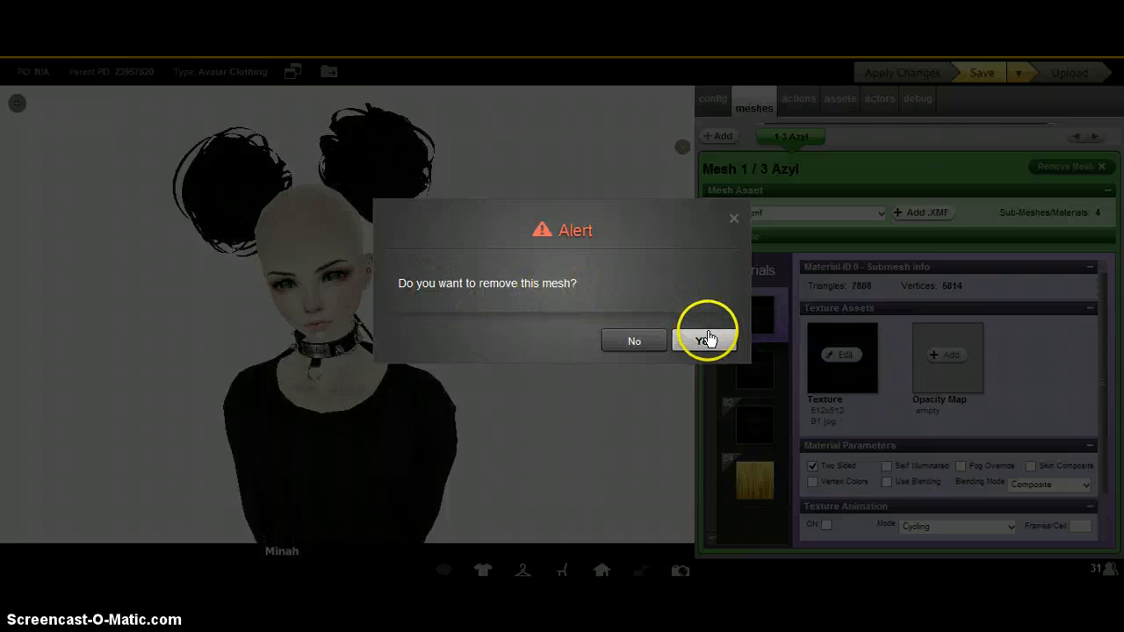
pyautogui.click(708, 340)
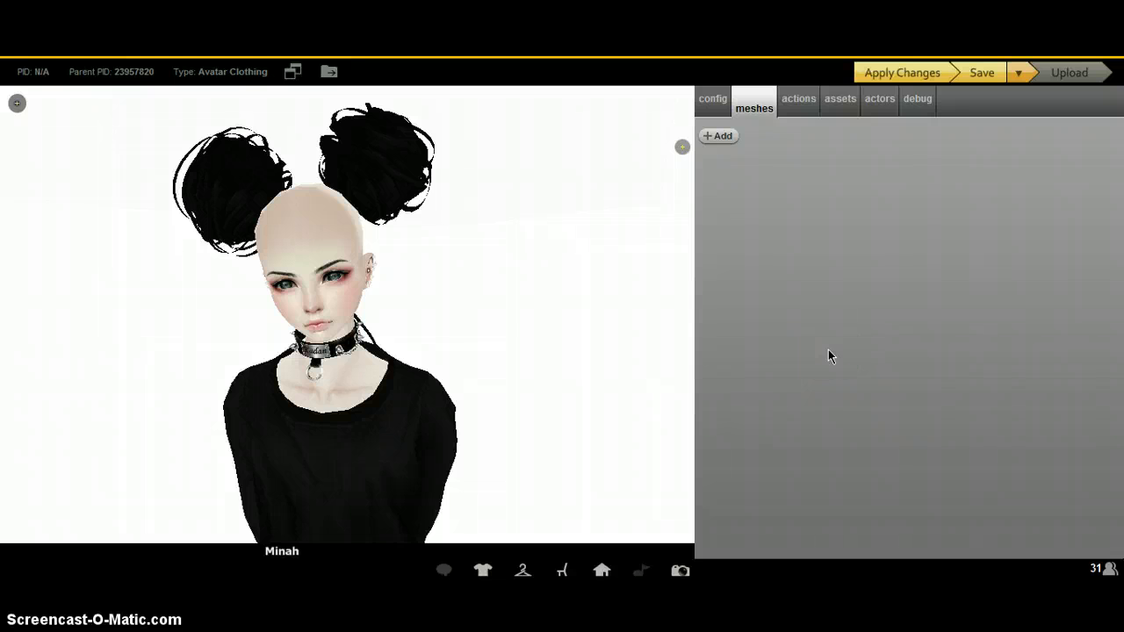
pyautogui.click(722, 139)
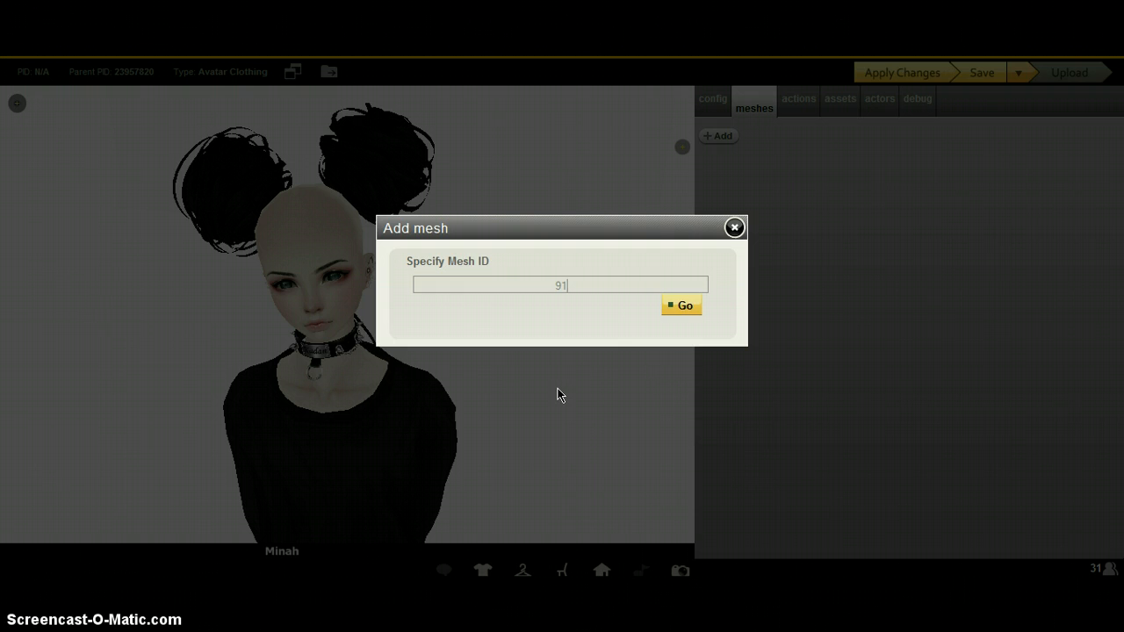
pyautogui.click(686, 309)
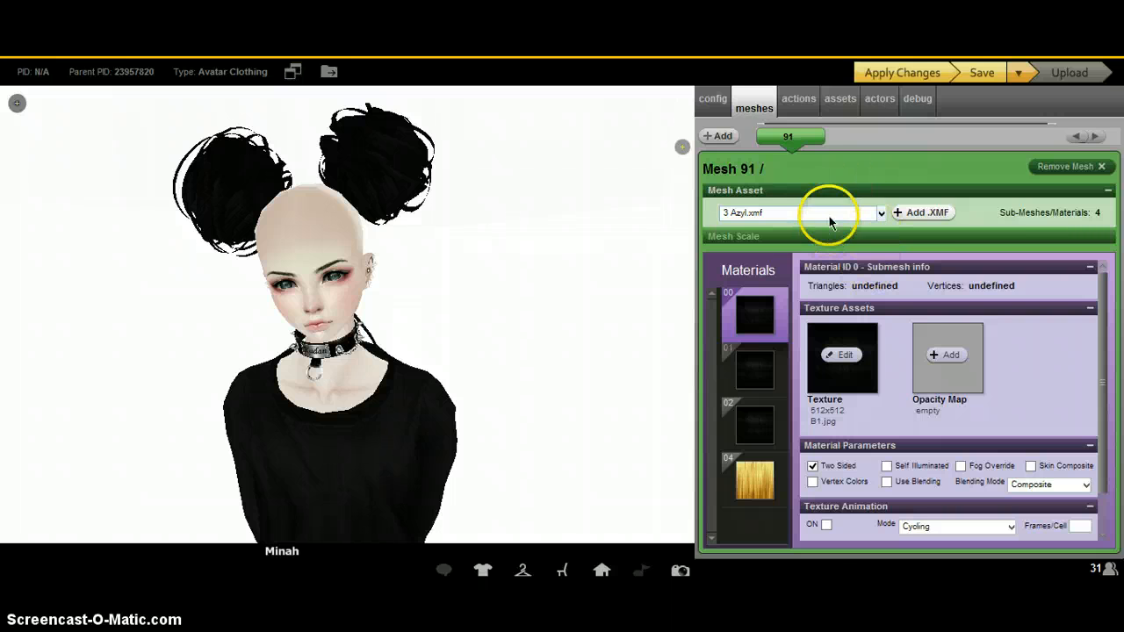
# Step: Set the asset of mesh 91 to Female04_Anime01_Hair_Sophie.xmf, apply the changes and examine the hair on the avatar
pyautogui.click(879, 215)
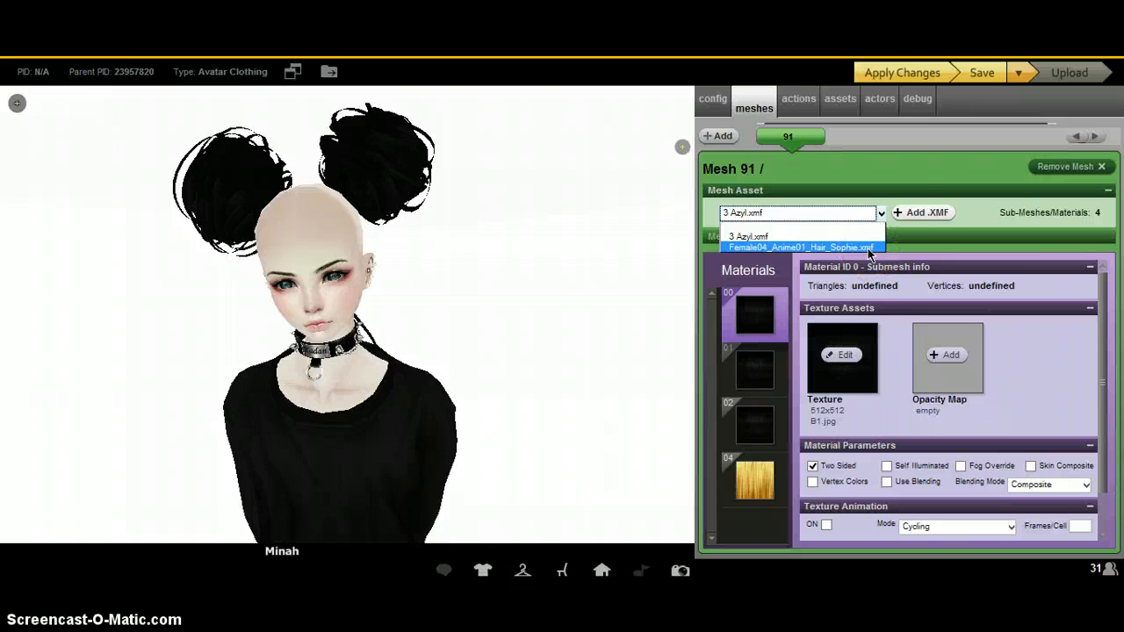
pyautogui.click(868, 249)
pyautogui.click(872, 73)
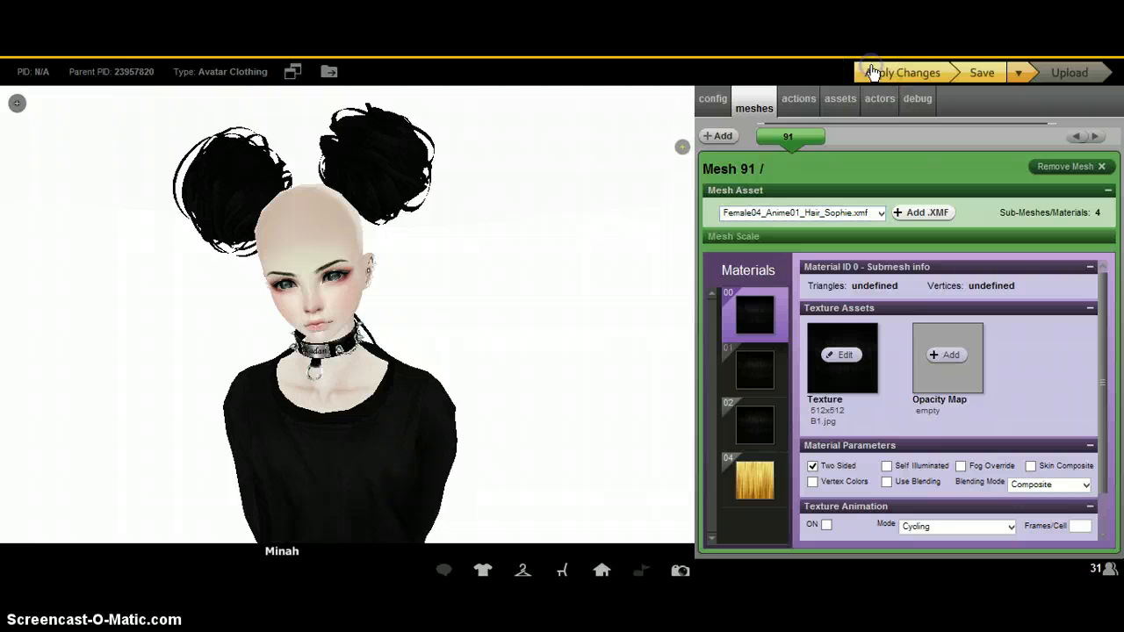
pyautogui.click(568, 169)
pyautogui.moveTo(523, 186); pyautogui.dragTo(679, 178)
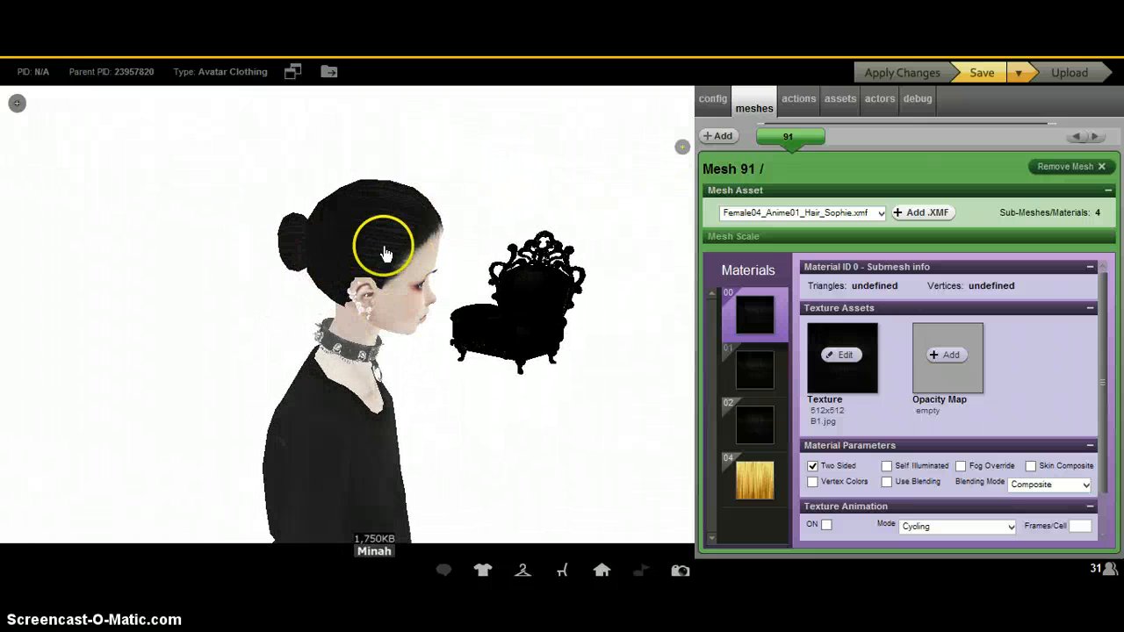
pyautogui.moveTo(496, 178); pyautogui.dragTo(407, 184)
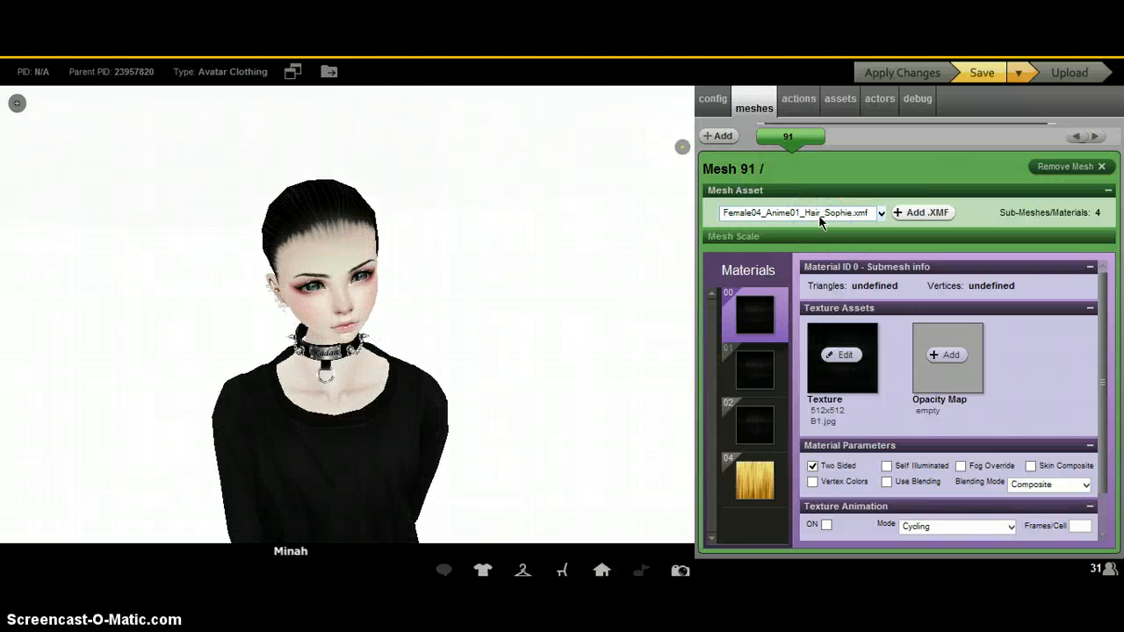
# Step: Set the asset of mesh 91 to 3 Azyl.xmf and apply the changes
pyautogui.click(858, 219)
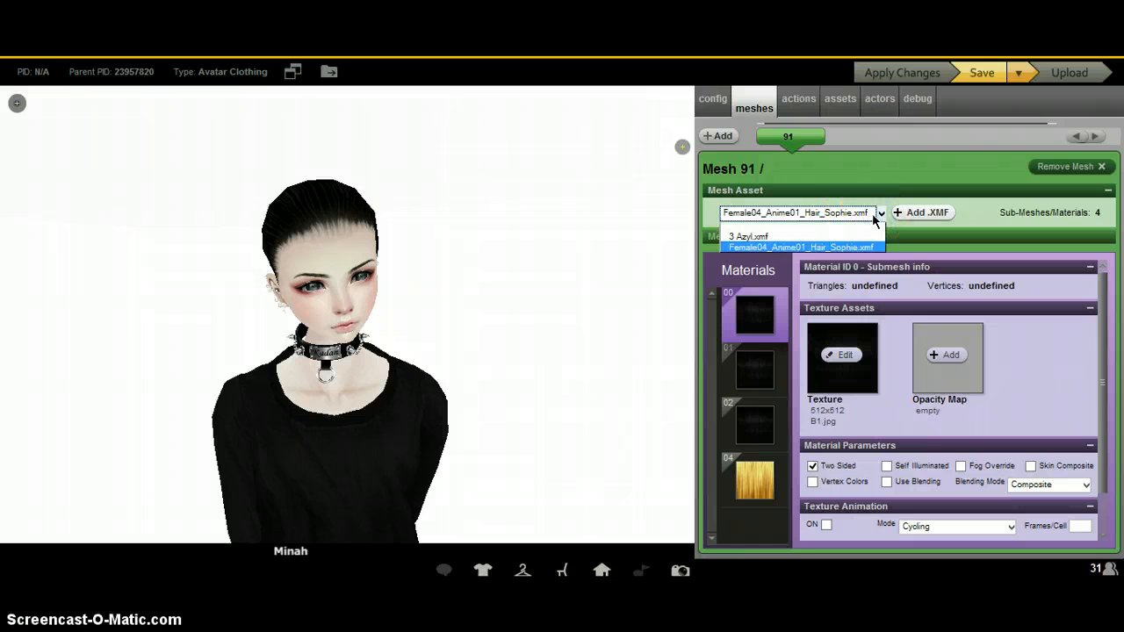
pyautogui.click(777, 237)
pyautogui.click(892, 70)
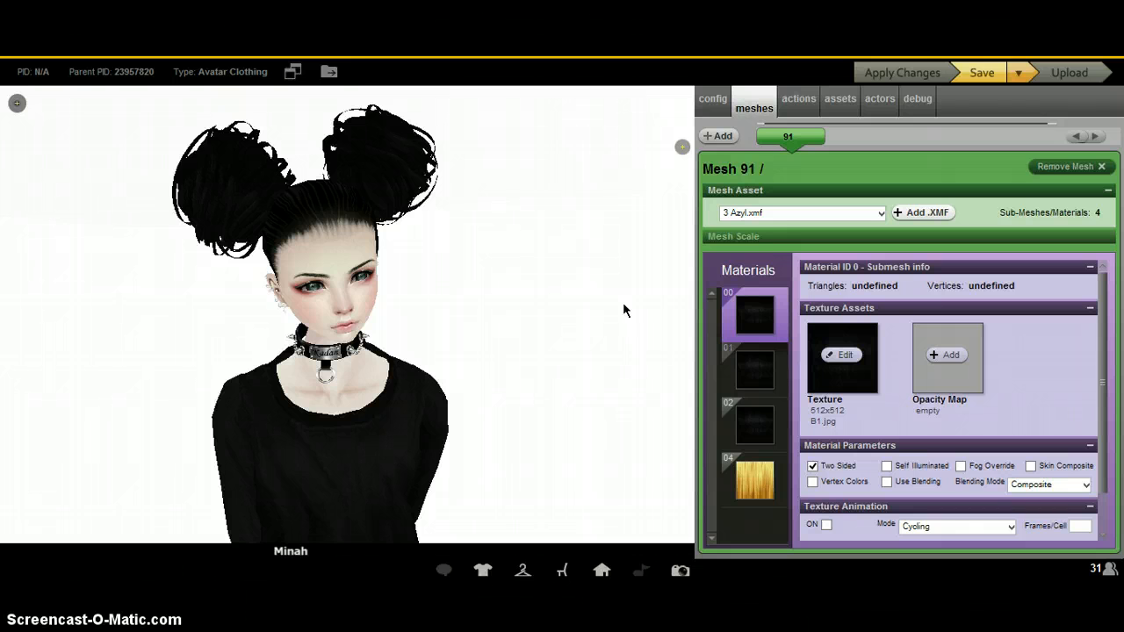
# Step: Search the hairstyles inventory for "noir" and put a black bob with bangs on the avatar
pyautogui.click(482, 570)
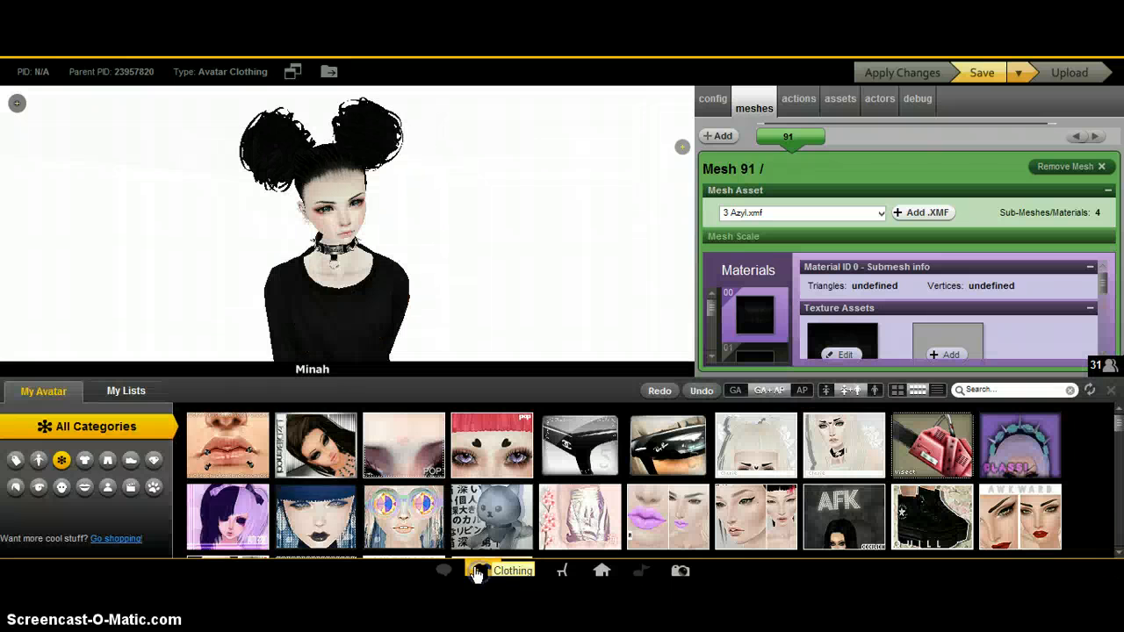
pyautogui.click(16, 487)
pyautogui.click(1012, 392)
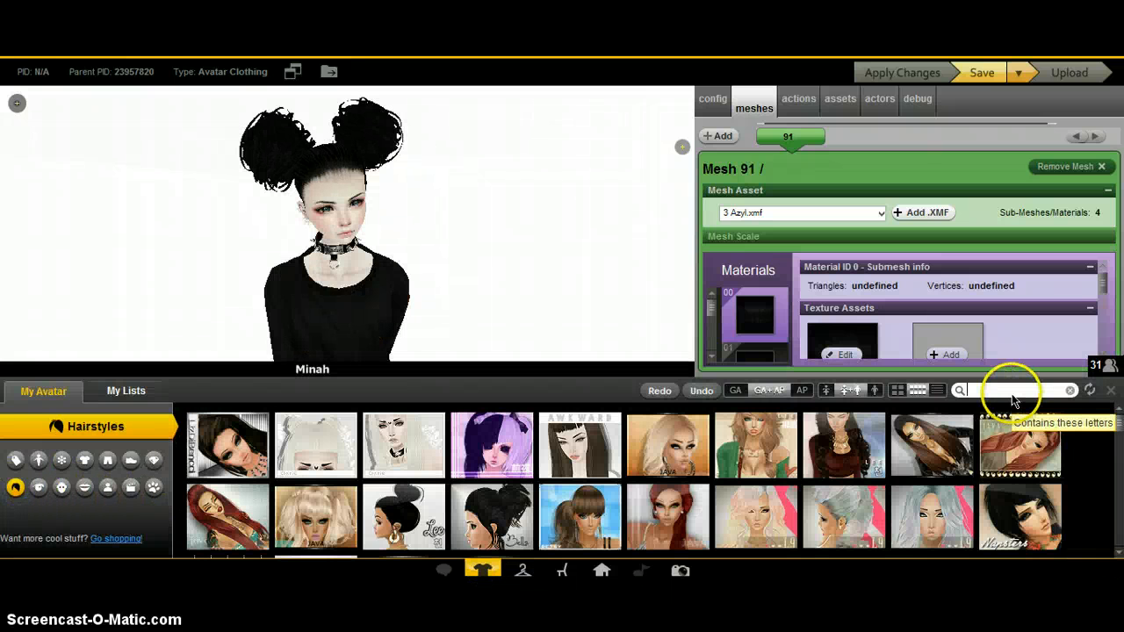
pyautogui.write('noir')
pyautogui.press('Return')
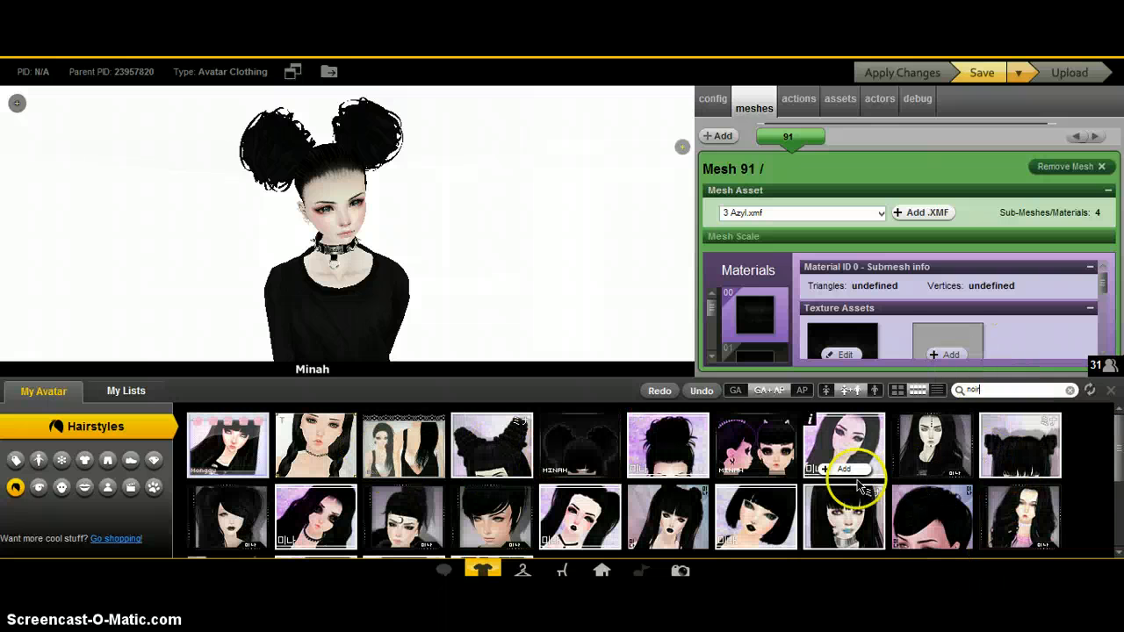
pyautogui.scroll(-1, 773, 487)
pyautogui.click(490, 573)
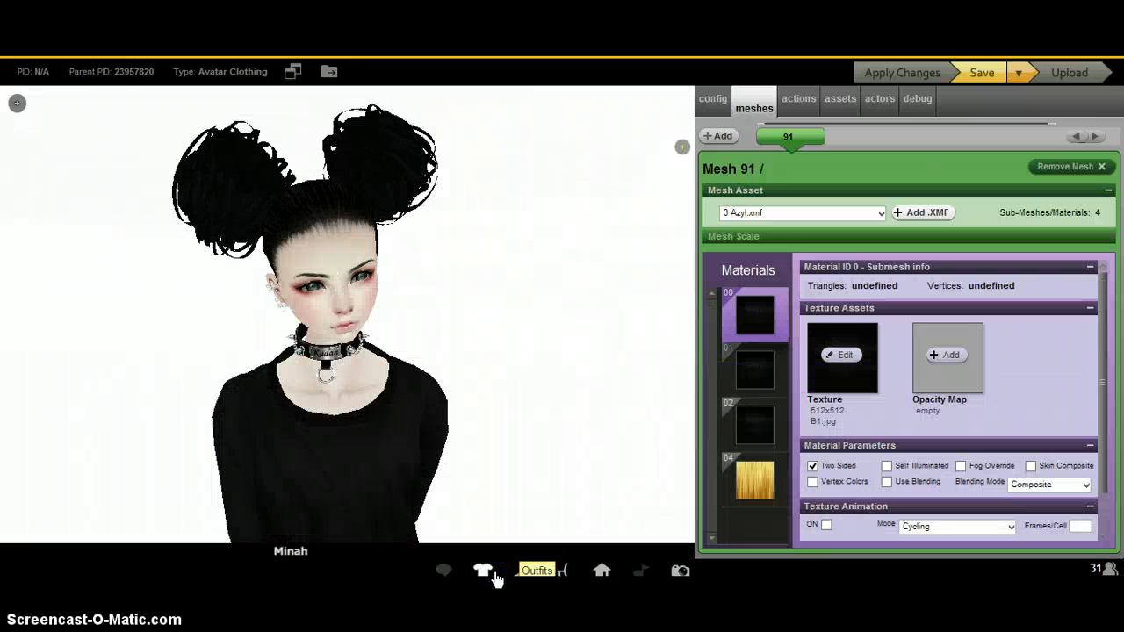
pyautogui.moveTo(560, 208); pyautogui.dragTo(578, 261)
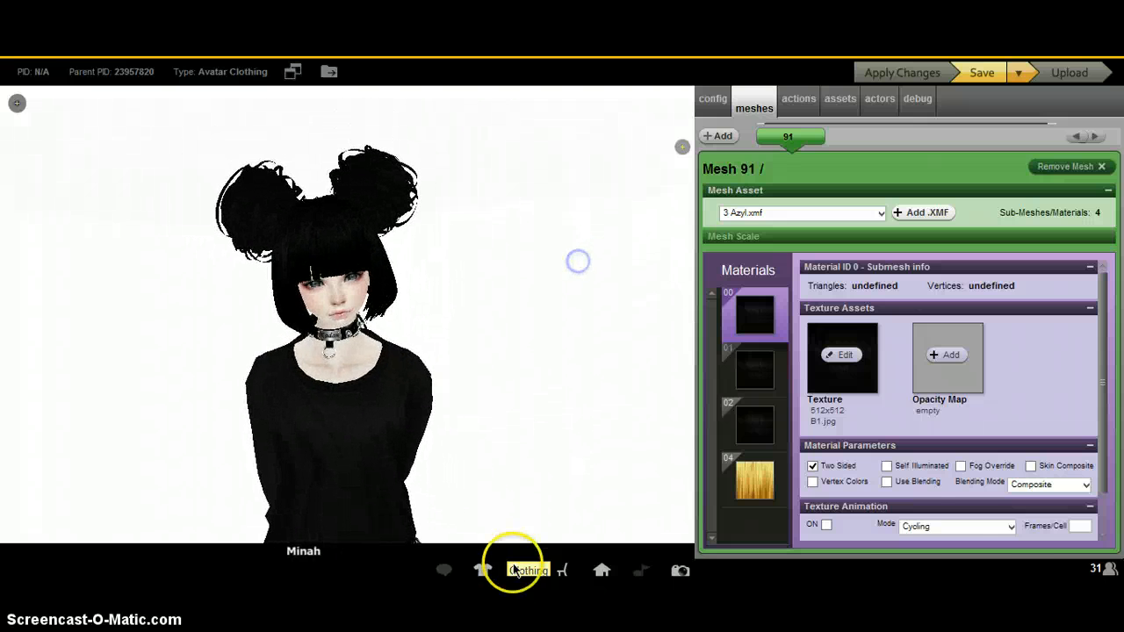
# Step: Swap the avatar's hairstyle for a longer black one with straight bangs from the "noir" items
pyautogui.click(515, 571)
pyautogui.scroll(-1, 711, 489)
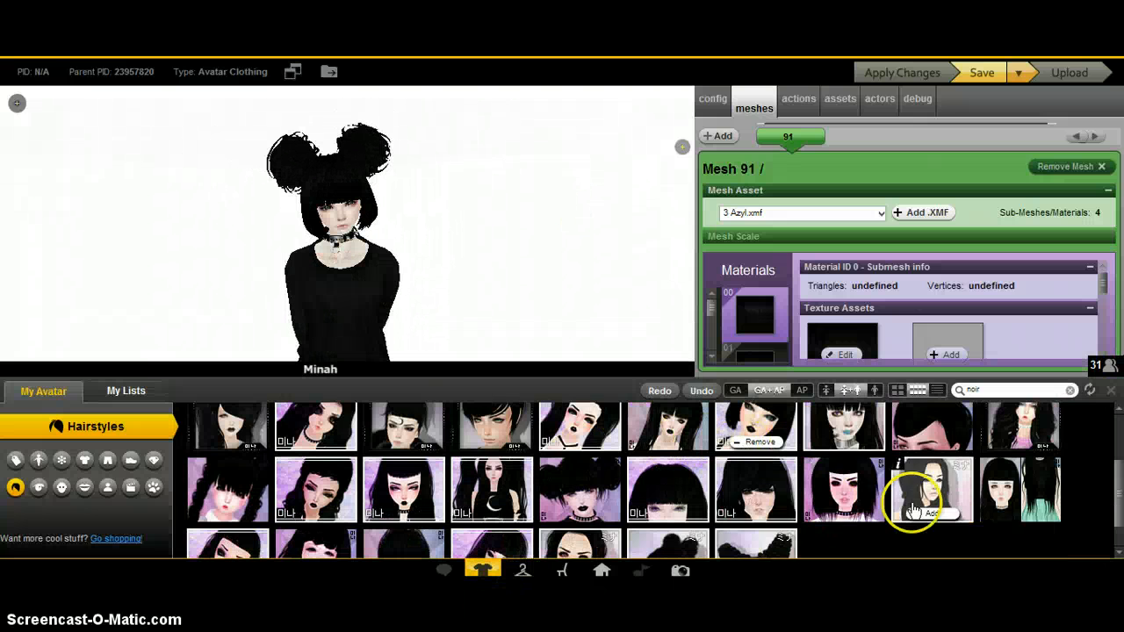
pyautogui.scroll(-1, 913, 511)
pyautogui.click(484, 573)
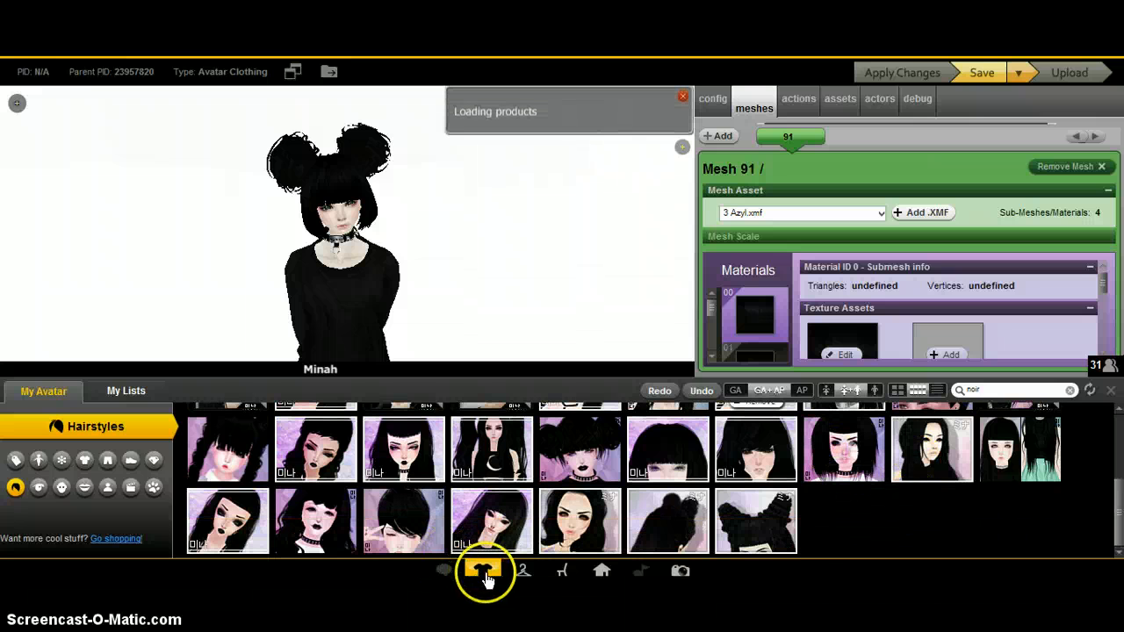
pyautogui.click(485, 575)
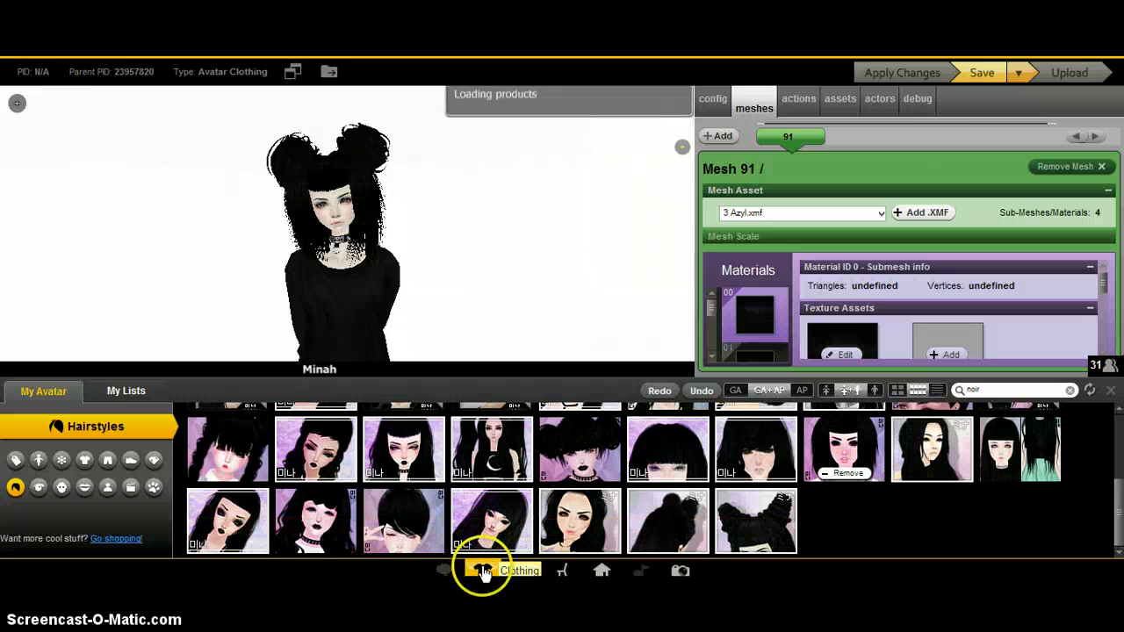
pyautogui.moveTo(542, 360)
pyautogui.mouseDown(button='right')
pyautogui.moveTo(321, 354)
pyautogui.moveTo(567, 354)
pyautogui.mouseUp(button='right')
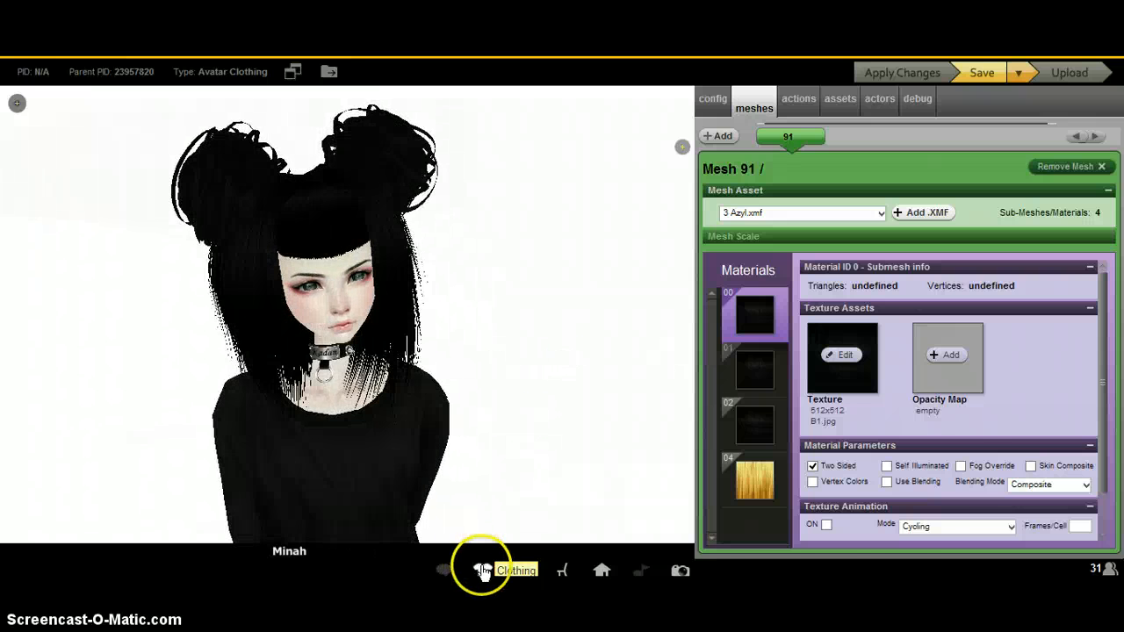
# Step: Swap the avatar's hairstyle for a short black one with side-swept bangs from the "noir" items
pyautogui.click(479, 567)
pyautogui.moveTo(584, 507)
pyautogui.scroll(1, 760, 506)
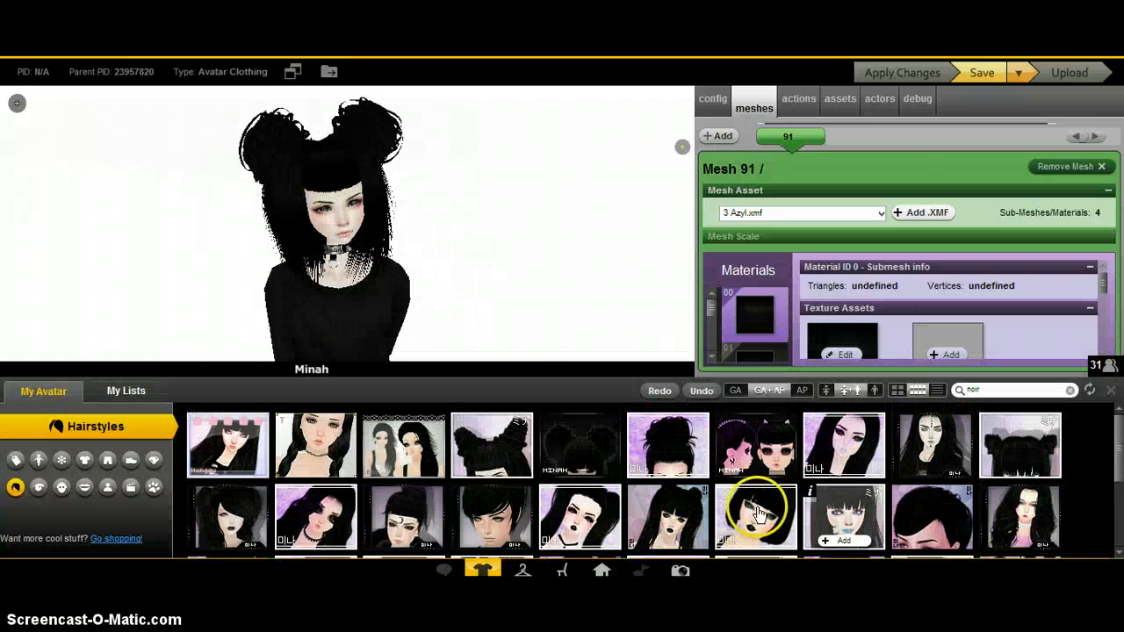
pyautogui.click(931, 535)
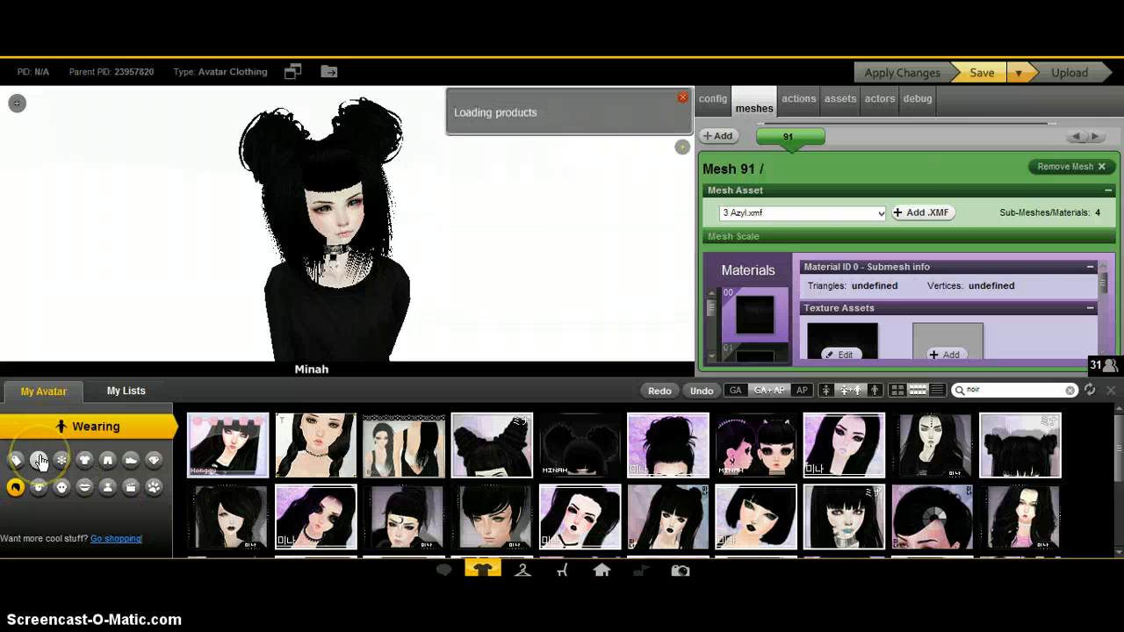
# Step: Search the hairstyles inventory for "bang", put black straight bangs on the avatar and close the inventory
pyautogui.moveTo(990, 390); pyautogui.dragTo(915, 390)
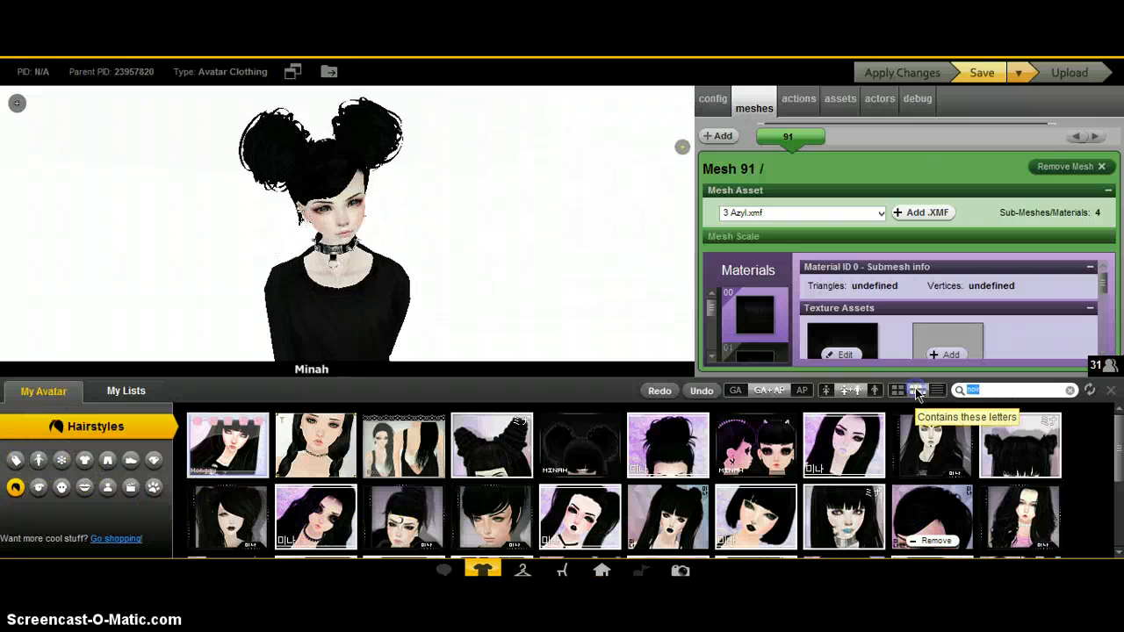
pyautogui.write('bangs')
pyautogui.click(502, 339)
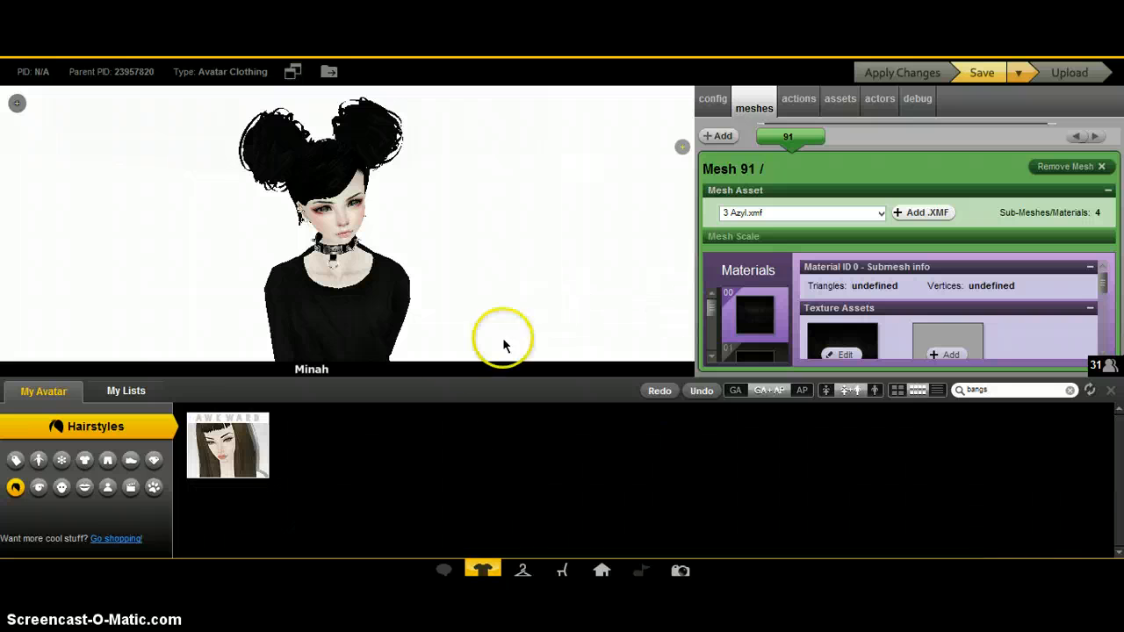
pyautogui.press('BackSpace')
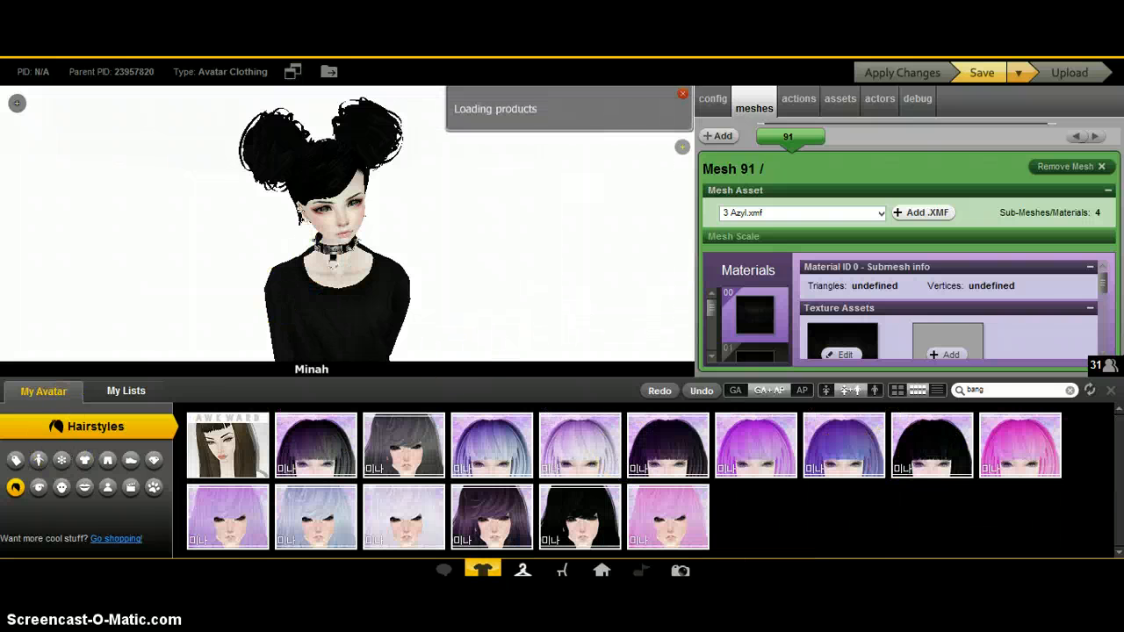
pyautogui.click(519, 571)
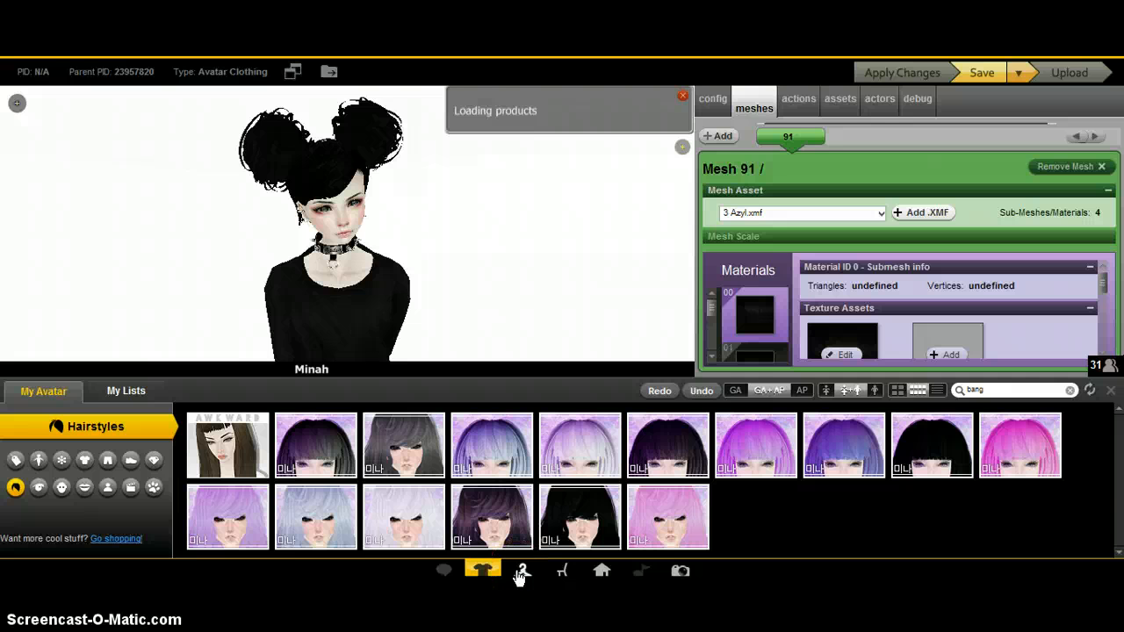
# Step: Examine the hair buns combined with the short hair and bangs from both sides of the avatar's head
pyautogui.moveTo(610, 278); pyautogui.dragTo(574, 292)
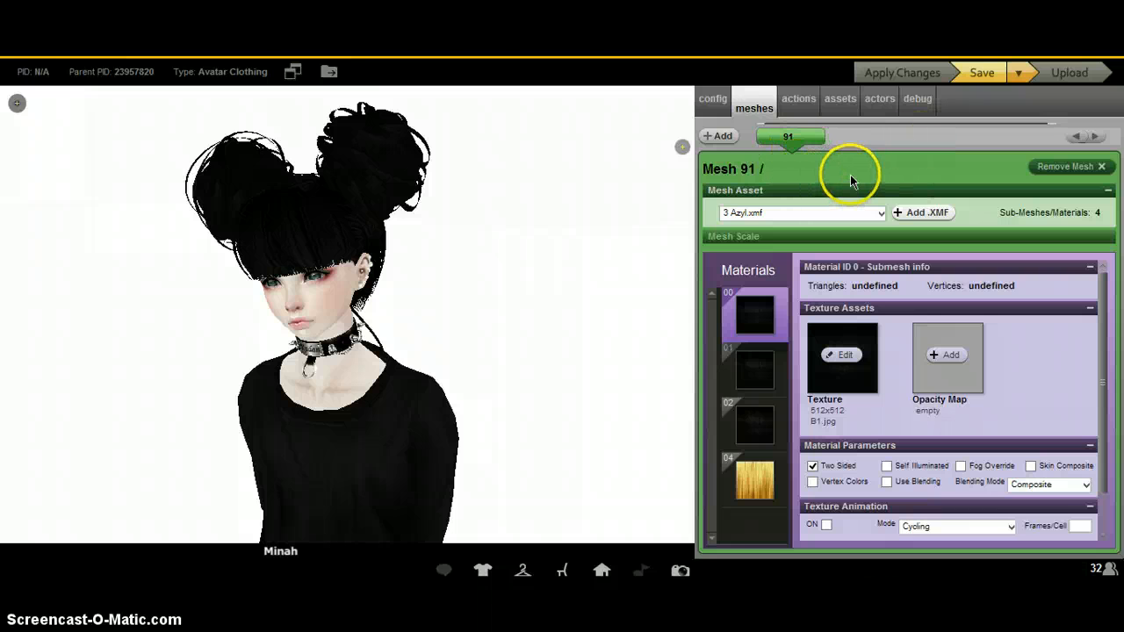
pyautogui.moveTo(523, 226); pyautogui.dragTo(608, 205)
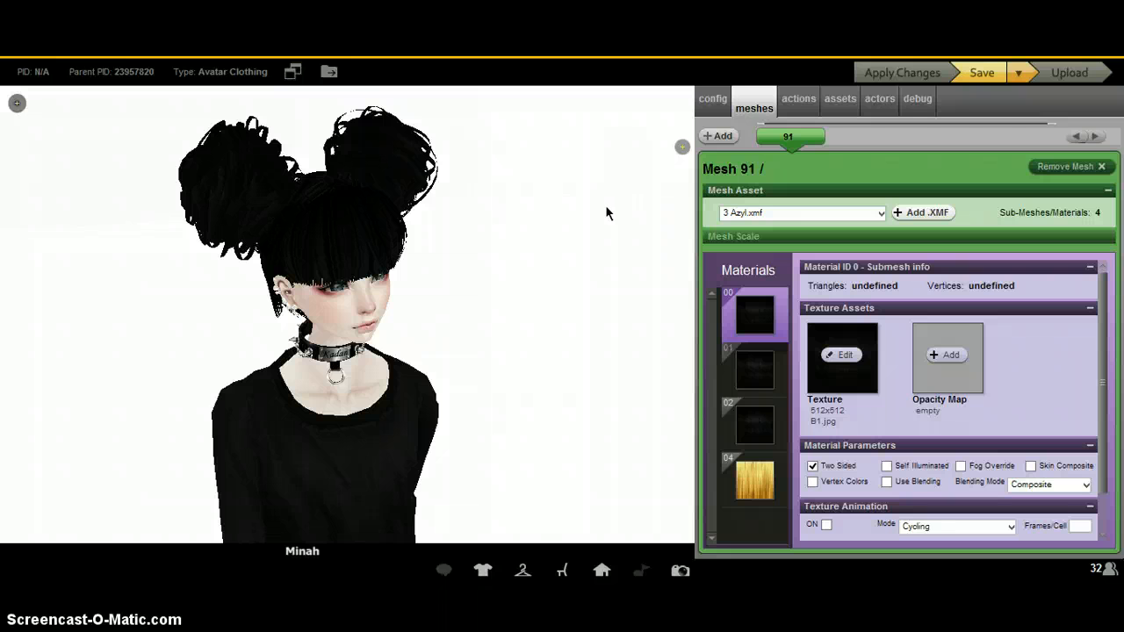
pyautogui.click(790, 143)
pyautogui.moveTo(519, 381); pyautogui.dragTo(410, 381)
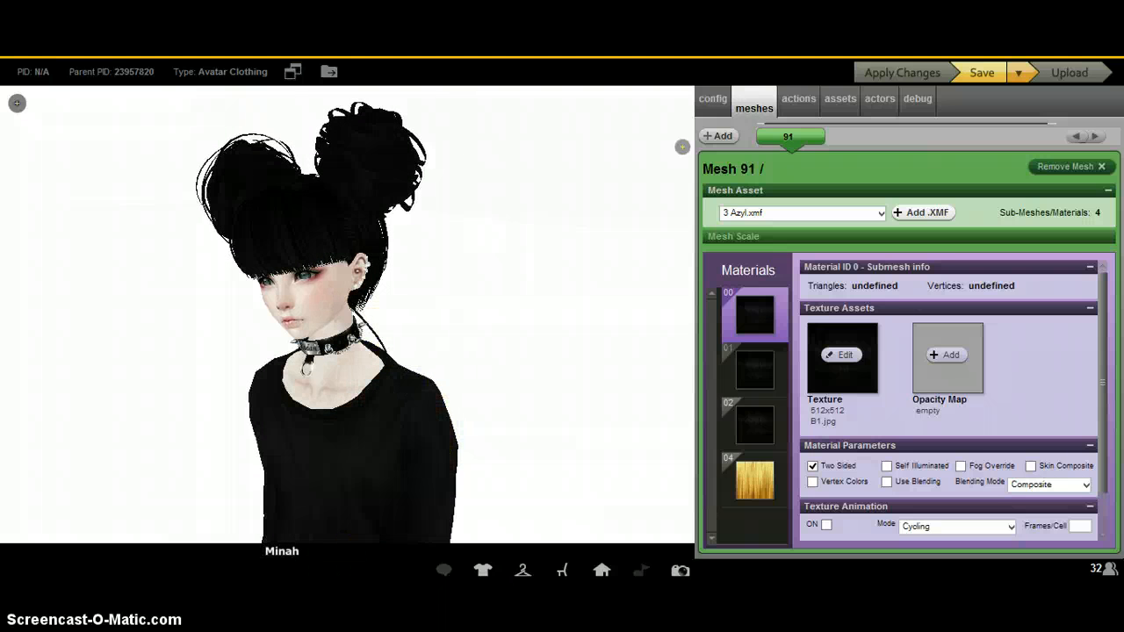